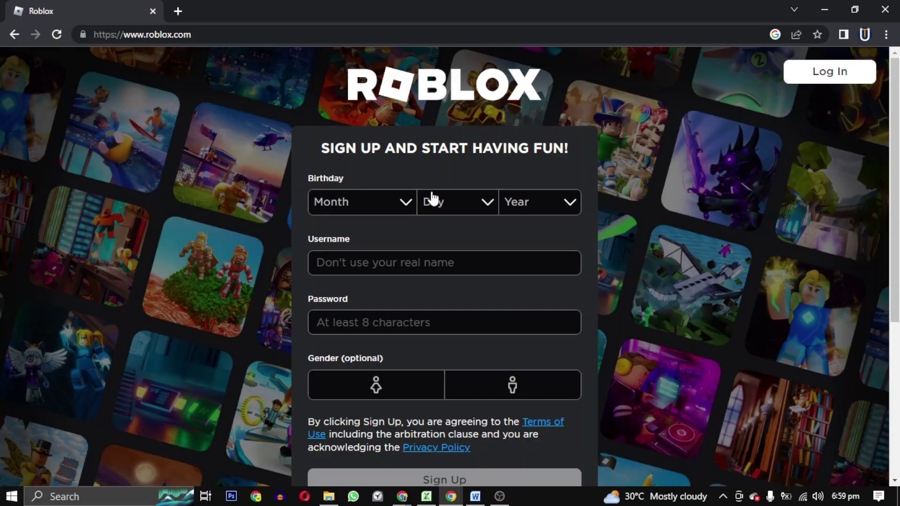
# Set the sign-up birthday to January 01 1999.
pyautogui.click(402, 204)
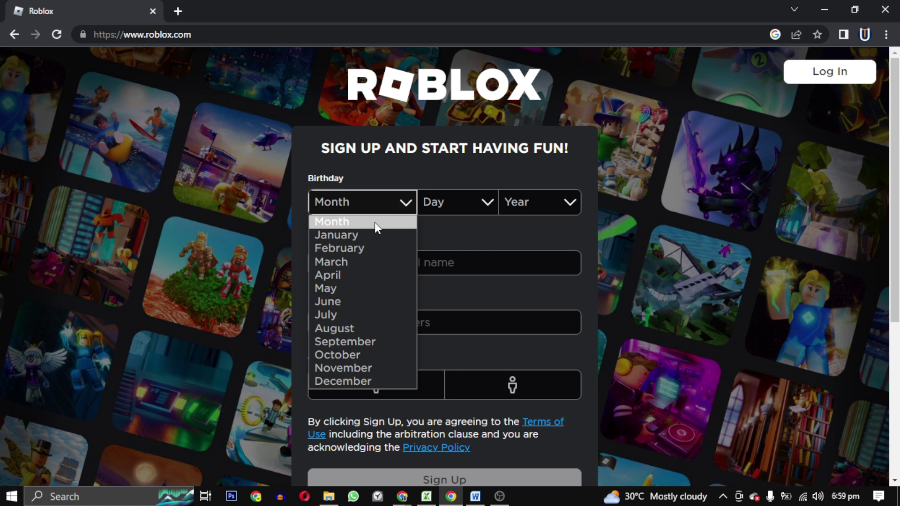
pyautogui.click(370, 163)
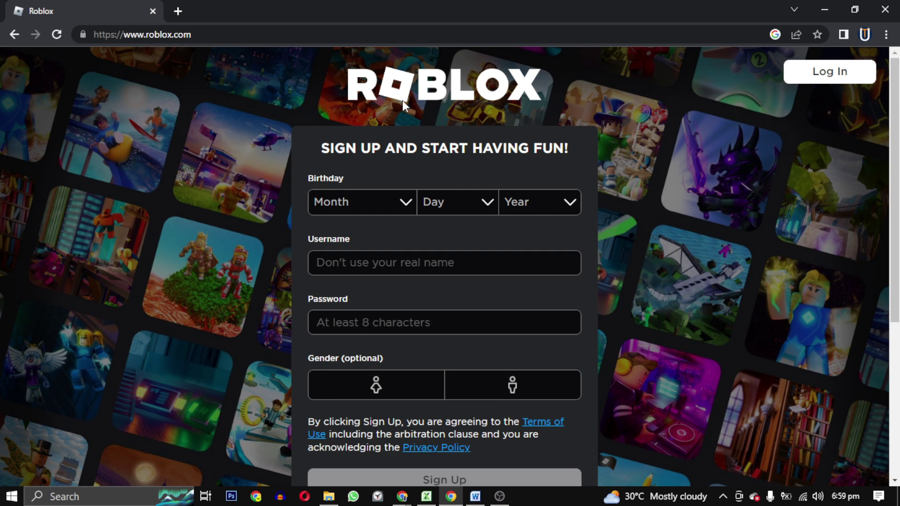
pyautogui.click(382, 211)
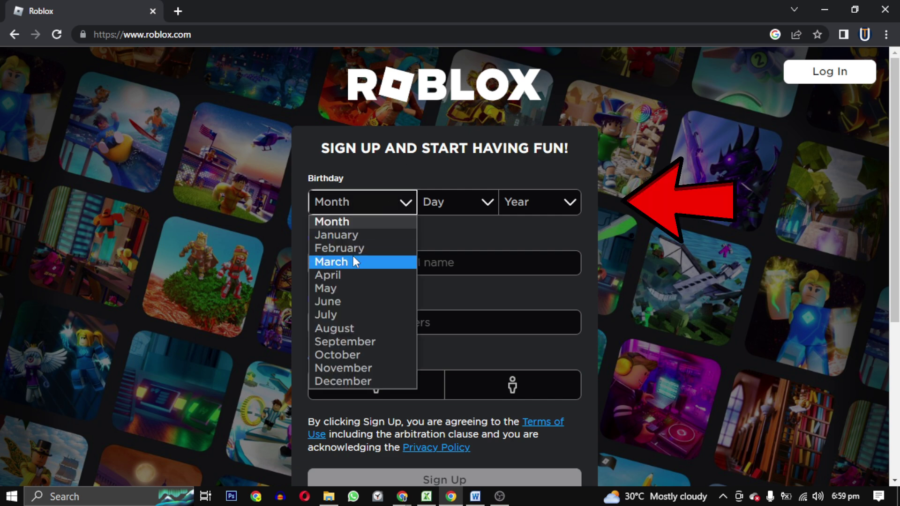
pyautogui.click(356, 237)
pyautogui.click(441, 206)
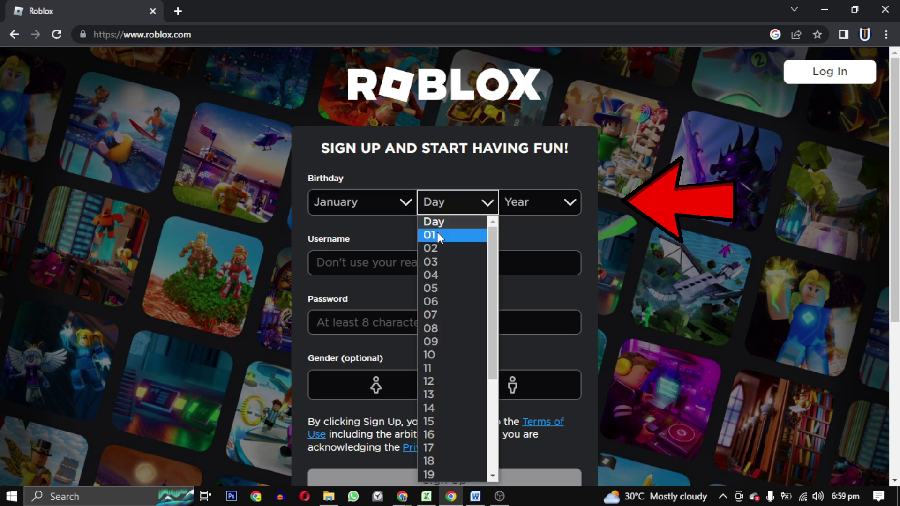
pyautogui.click(437, 234)
pyautogui.click(525, 207)
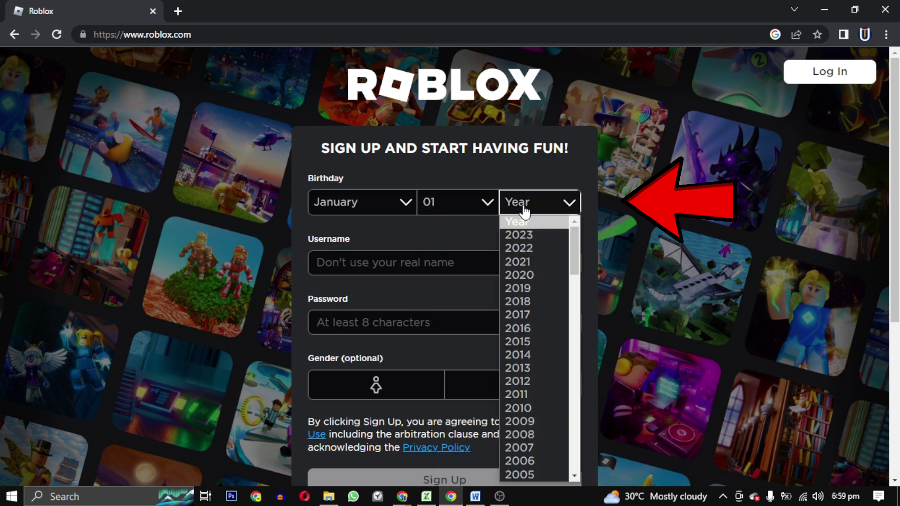
pyautogui.scroll(-8, 534, 227)
pyautogui.scroll(1, 537, 249)
pyautogui.click(537, 251)
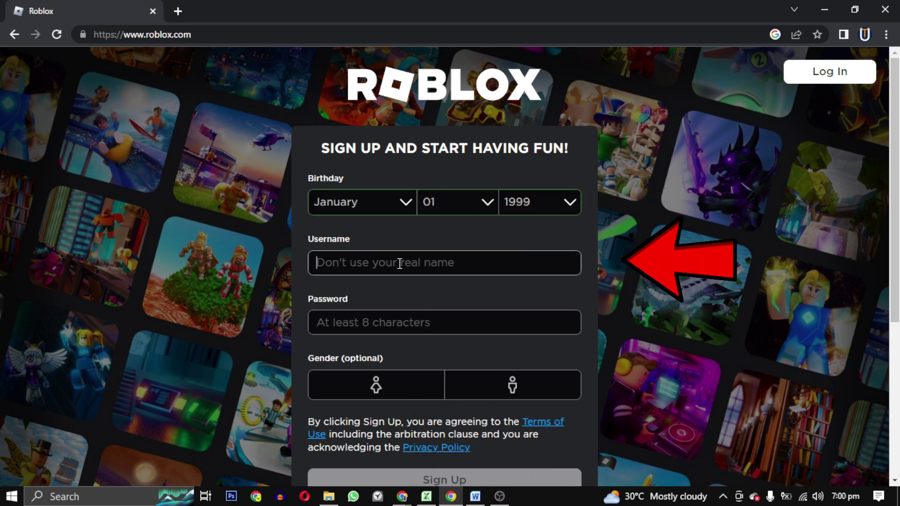
# Enter a new username and password, and set the gender to male.
pyautogui.click(400, 263)
pyautogui.write('Tutorial')
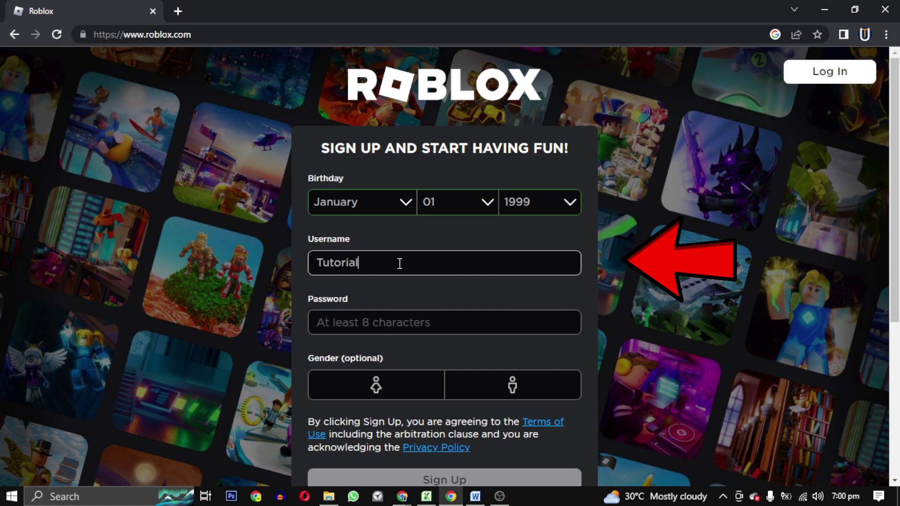
pyautogui.write('4You')
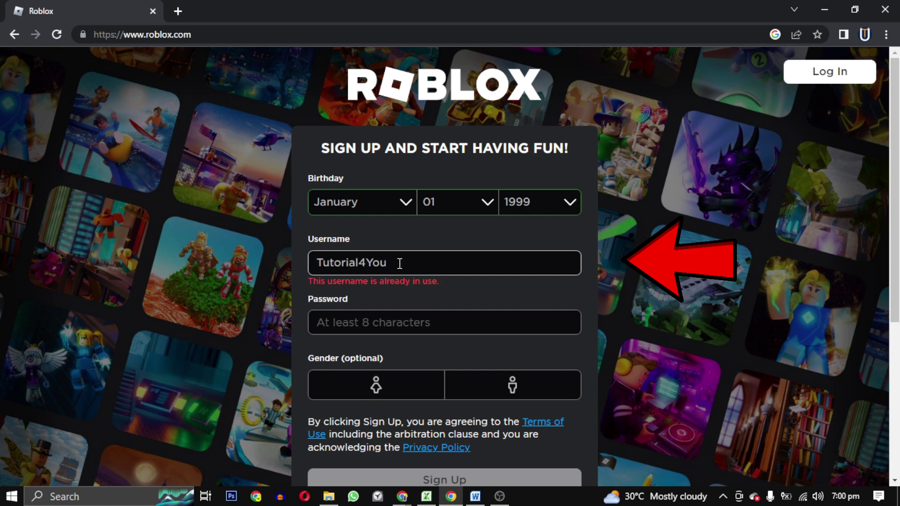
pyautogui.write('Channel')
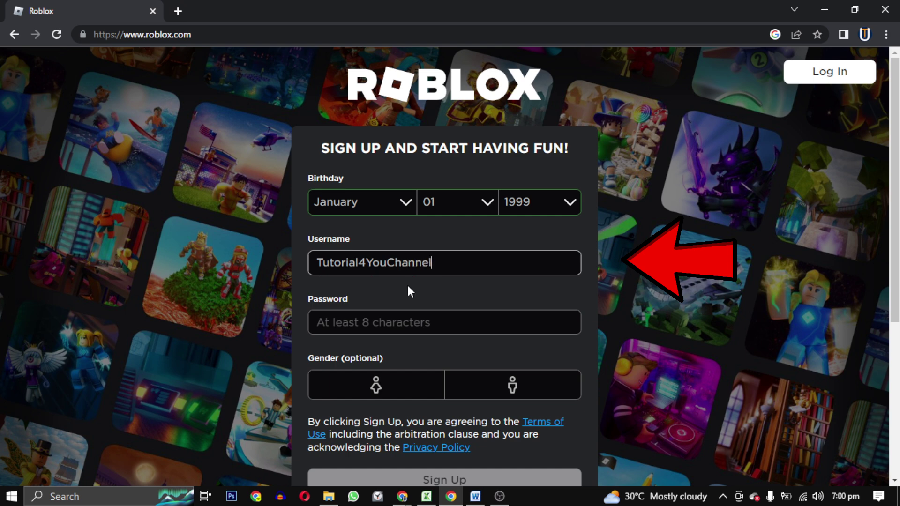
pyautogui.click(403, 323)
pyautogui.write('••••')
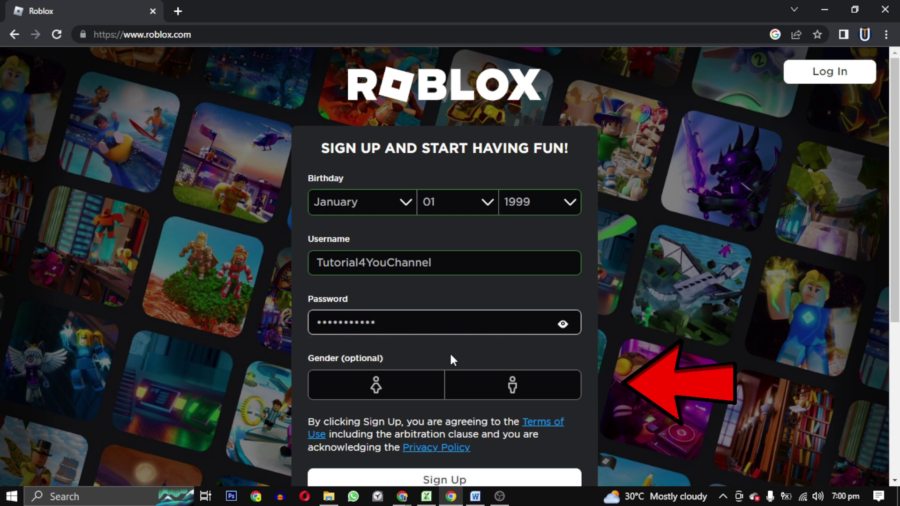
pyautogui.click(494, 382)
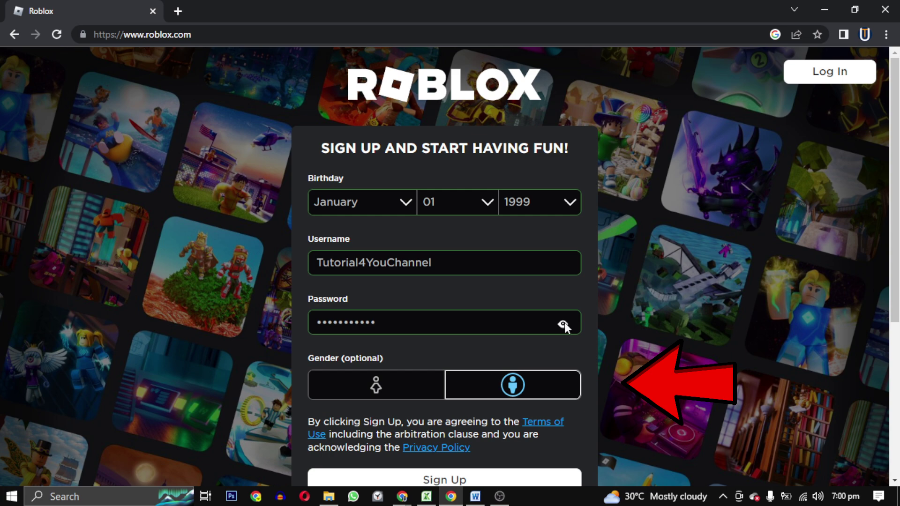
pyautogui.scroll(-2, 567, 328)
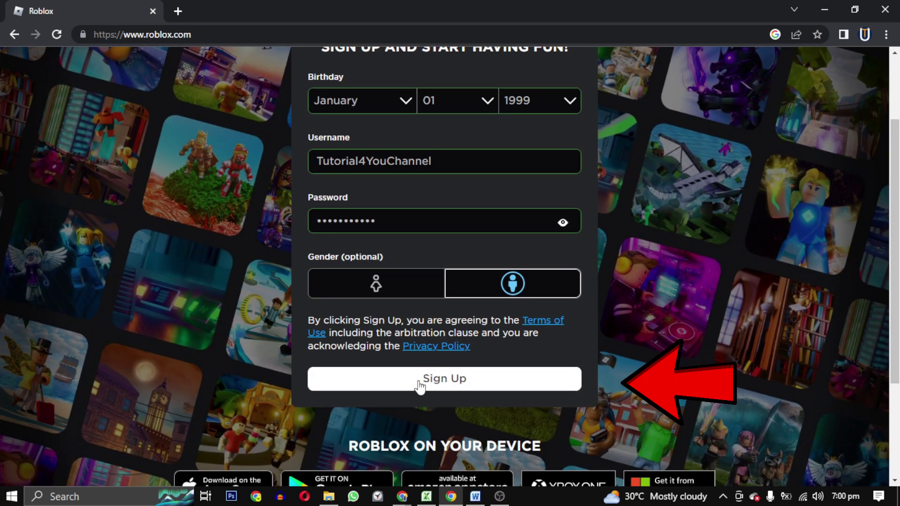
# Submit the sign-up form, then open the Brookhaven RP game page from Home.
pyautogui.click(418, 380)
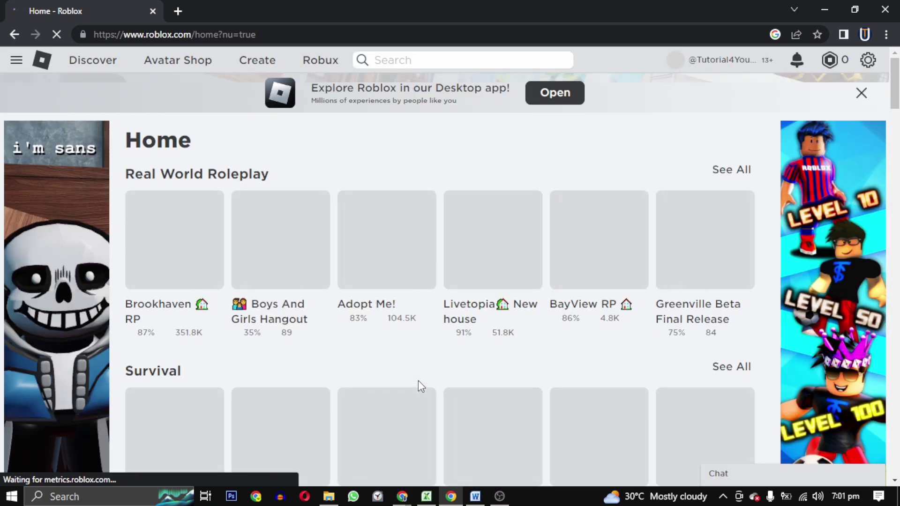
pyautogui.scroll(-7, 418, 380)
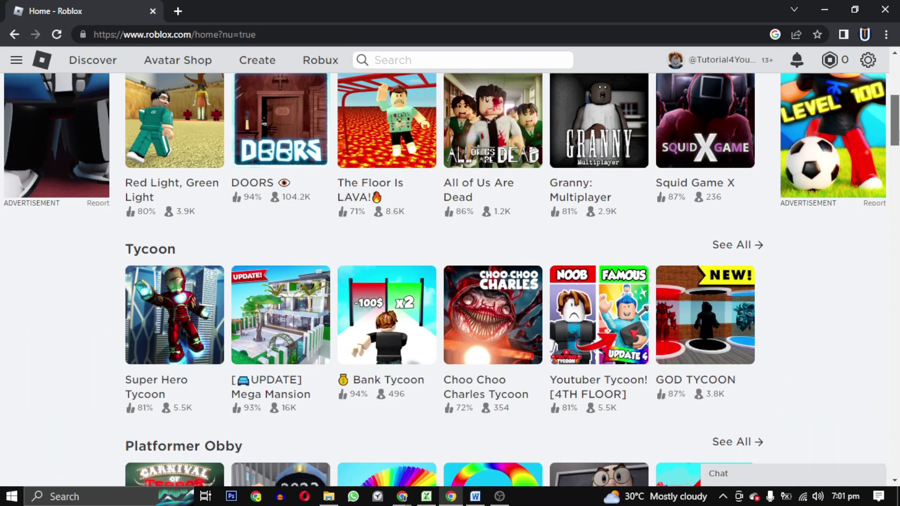
pyautogui.scroll(6, 186, 285)
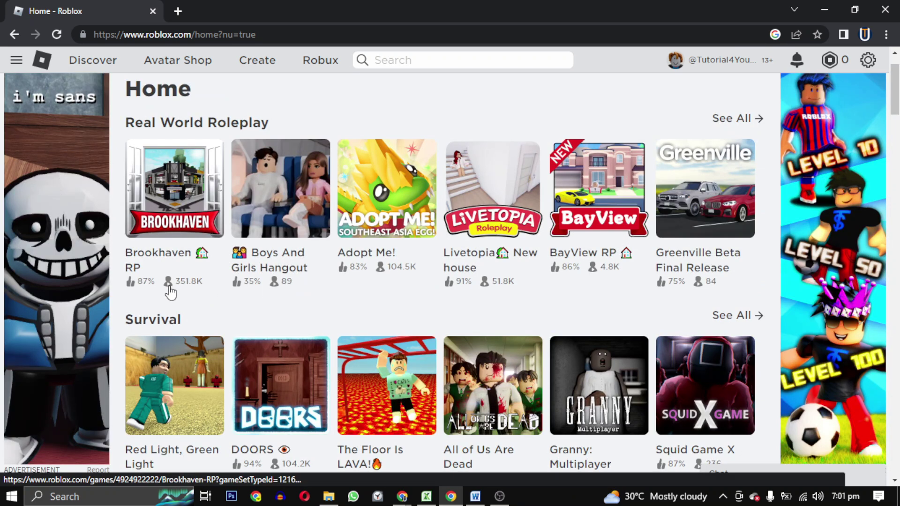
pyautogui.click(172, 218)
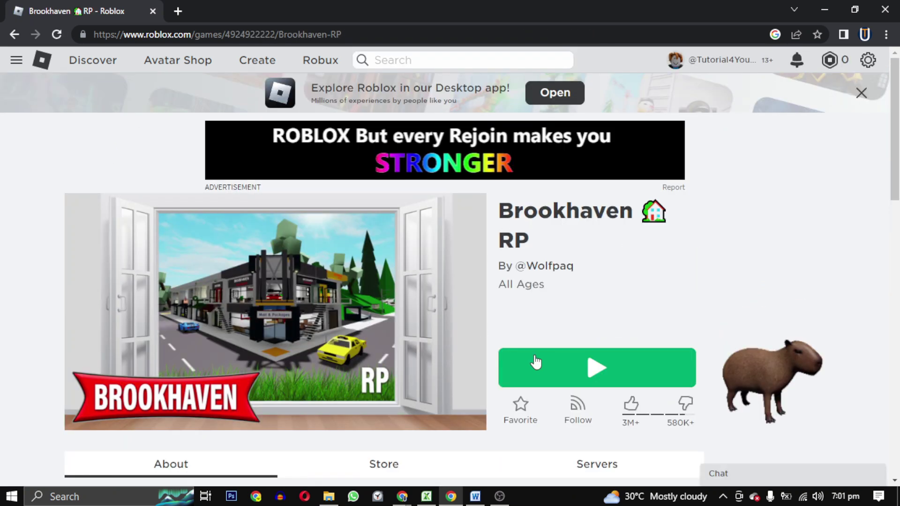
# Play Brookhaven RP, download RobloxPlayerLauncher.exe, and run it from the download bar.
pyautogui.click(623, 373)
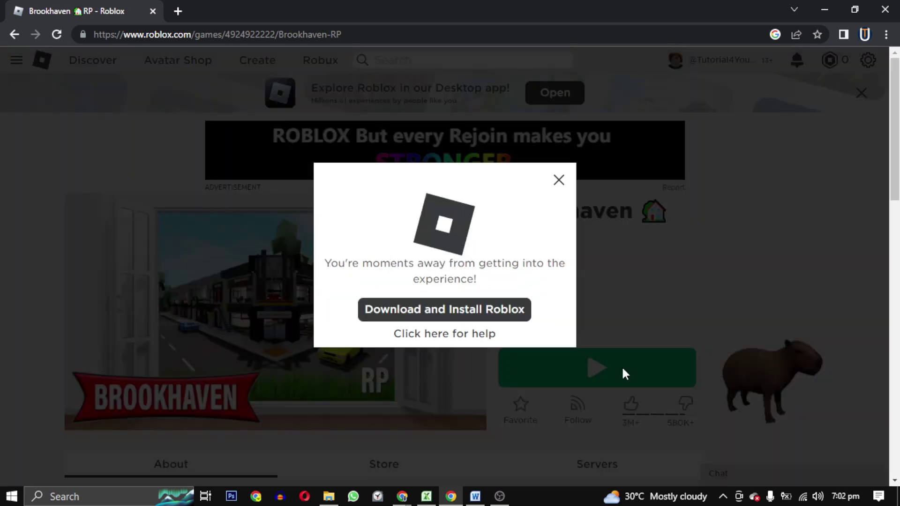
pyautogui.click(466, 311)
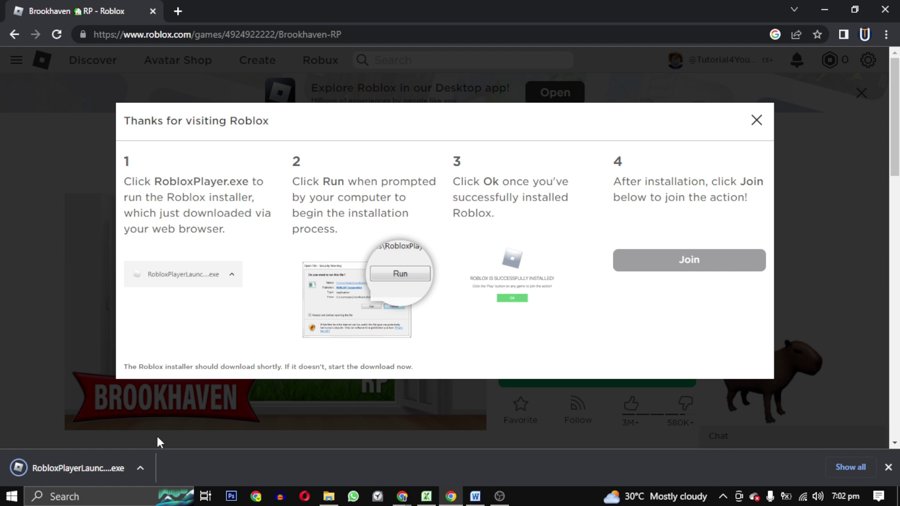
pyautogui.click(141, 467)
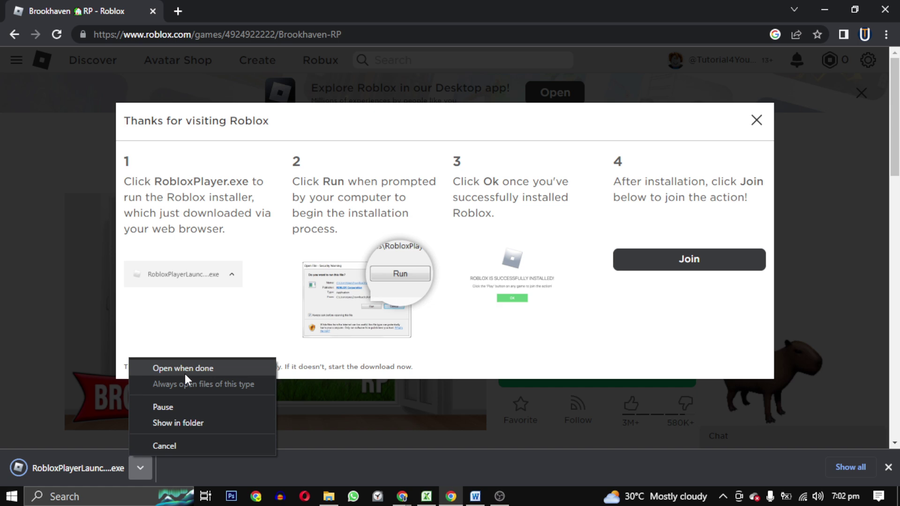
pyautogui.click(143, 469)
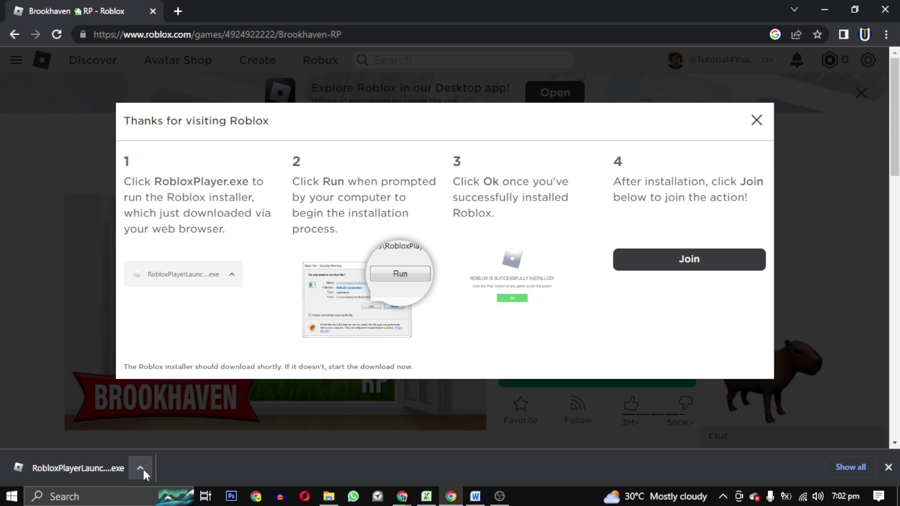
pyautogui.click(143, 469)
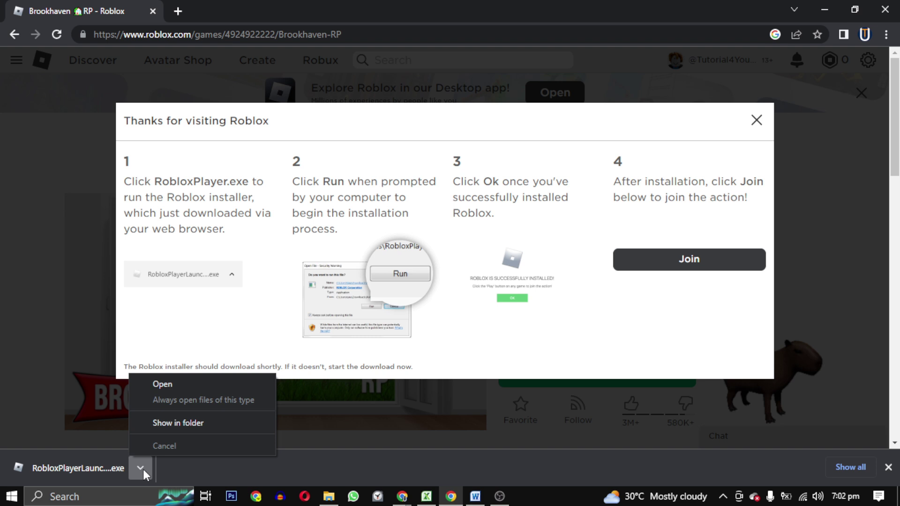
pyautogui.click(166, 383)
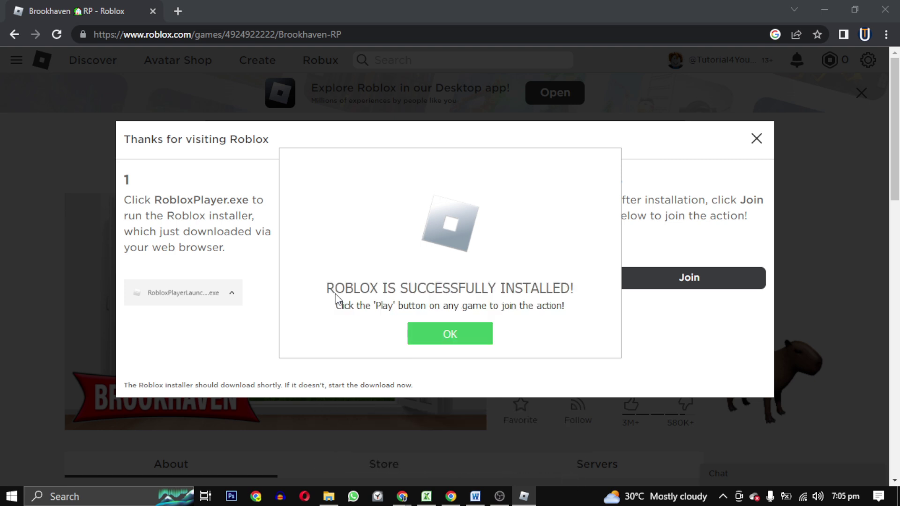
# Acknowledge the install, join Brookhaven RP, and allow the browser to open Roblox.
pyautogui.click(476, 336)
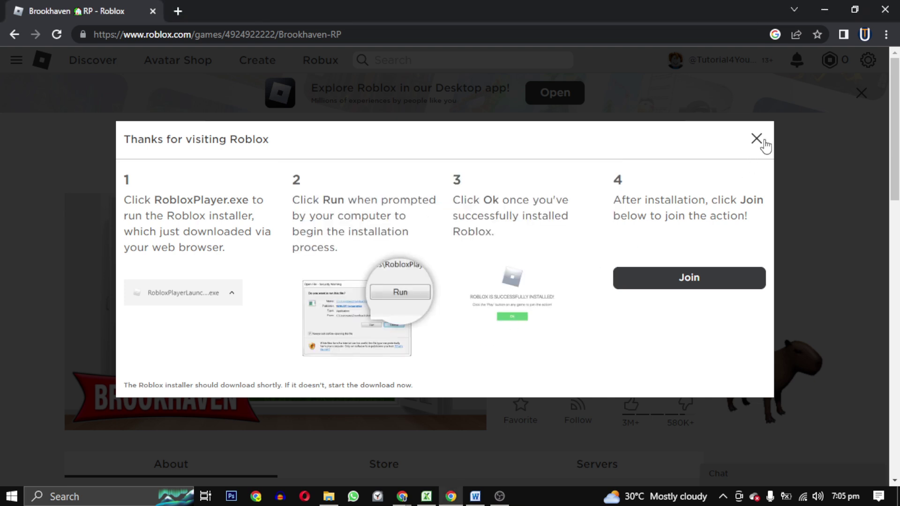
pyautogui.click(690, 282)
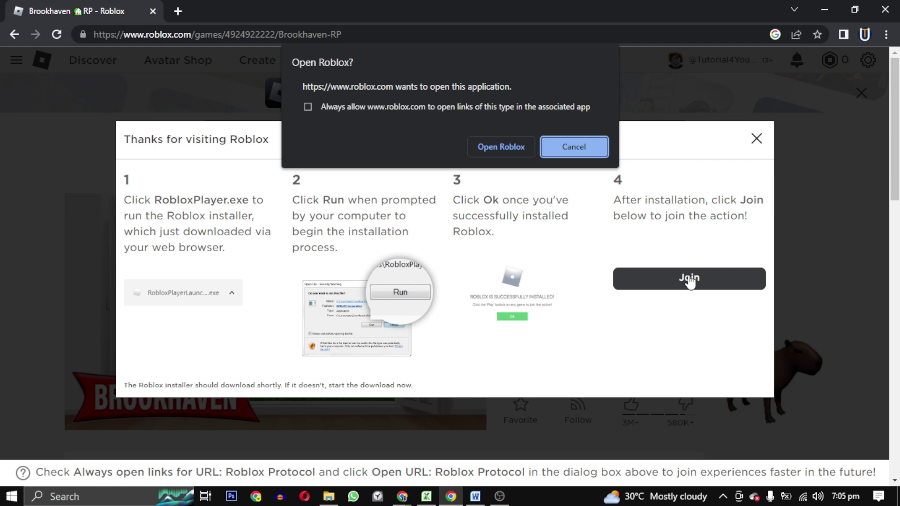
pyautogui.click(510, 147)
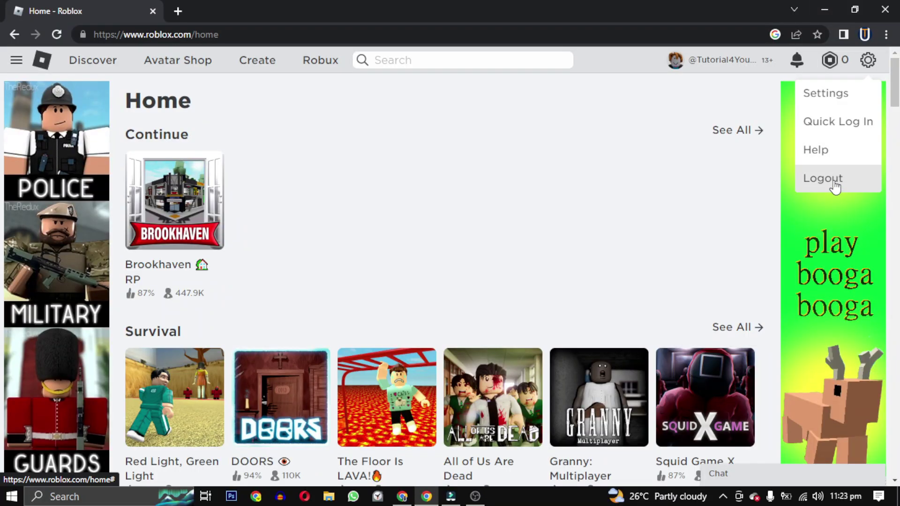
# Log out of the account and go to the forgot password or username page.
pyautogui.click(834, 182)
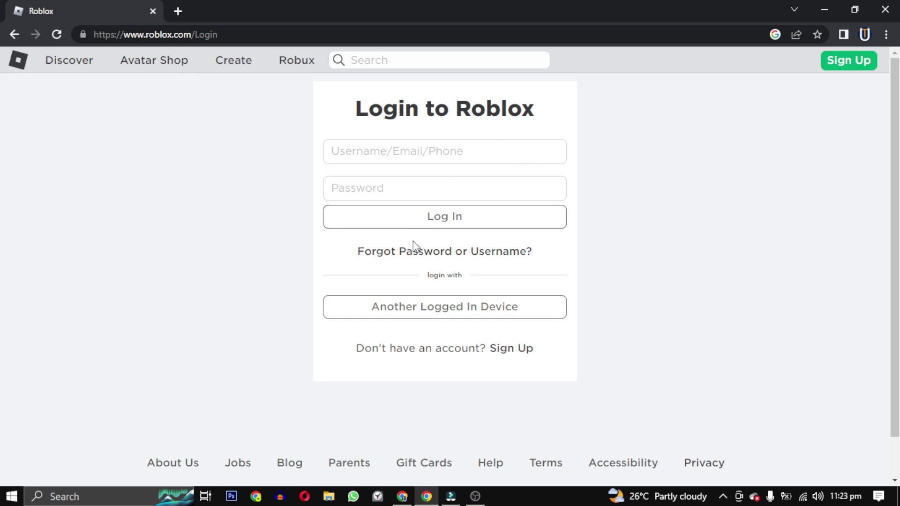
pyautogui.click(411, 259)
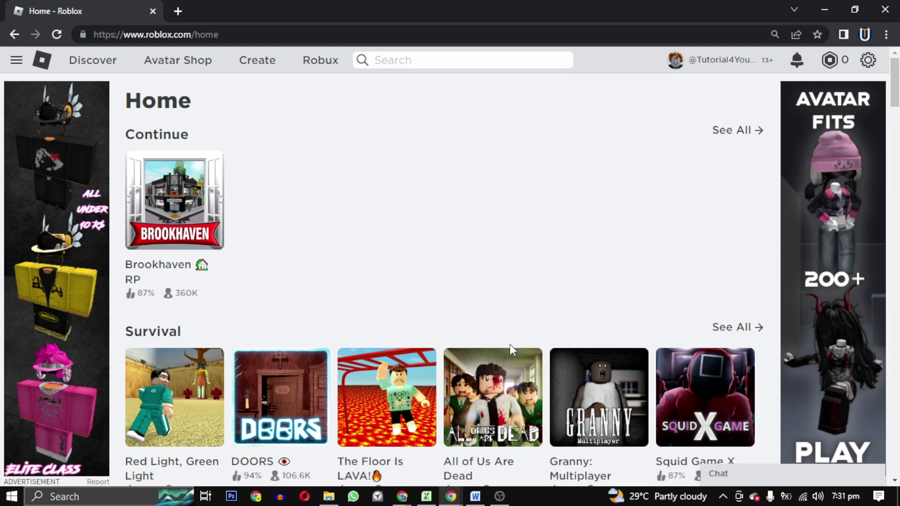
# Go to the account's My Settings page from the gear menu.
pyautogui.click(868, 60)
pyautogui.click(848, 91)
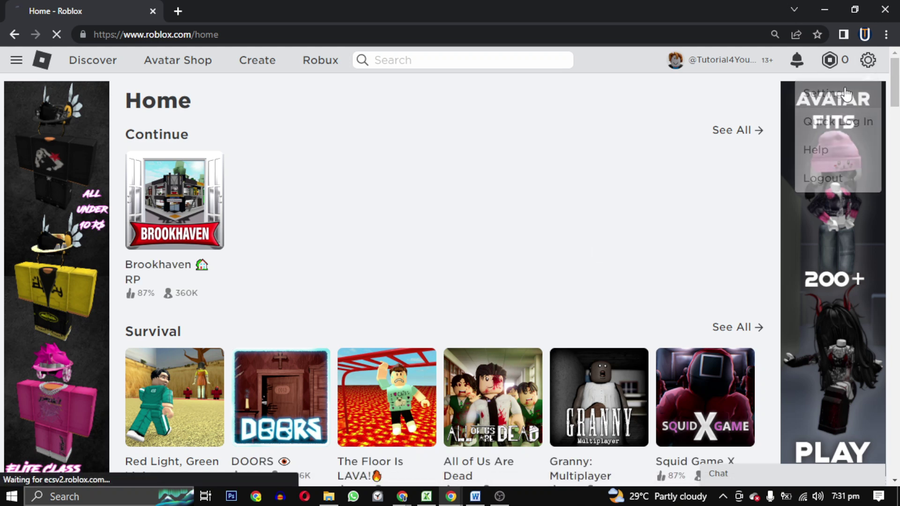
pyautogui.scroll(-5, 871, 248)
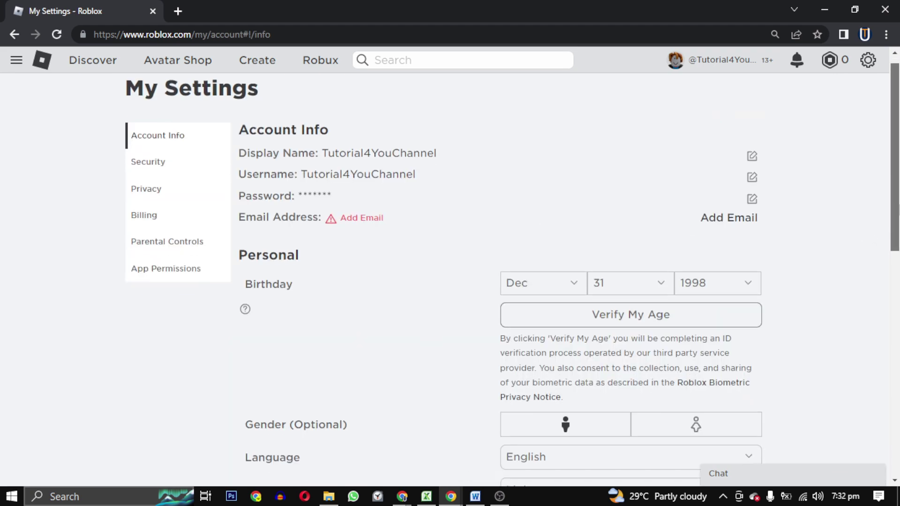
pyautogui.scroll(1, 569, 280)
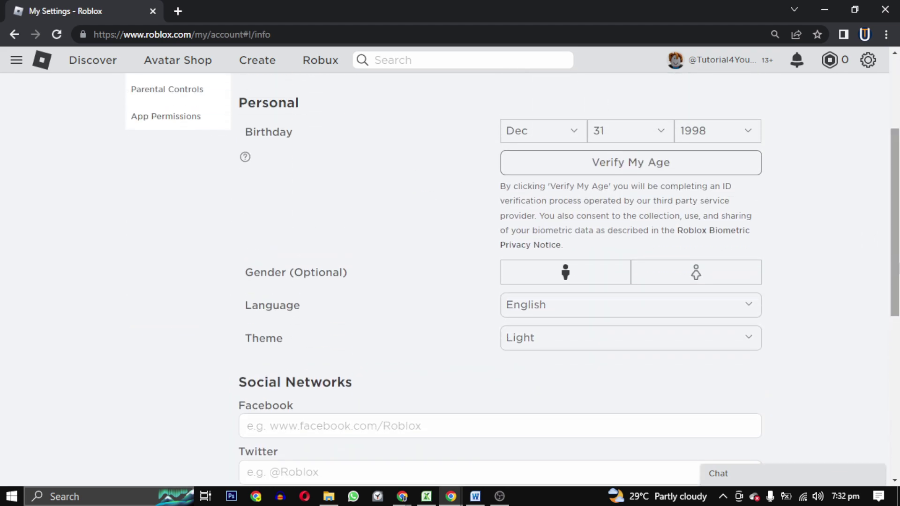
pyautogui.scroll(-4, 569, 279)
pyautogui.scroll(8, 890, 155)
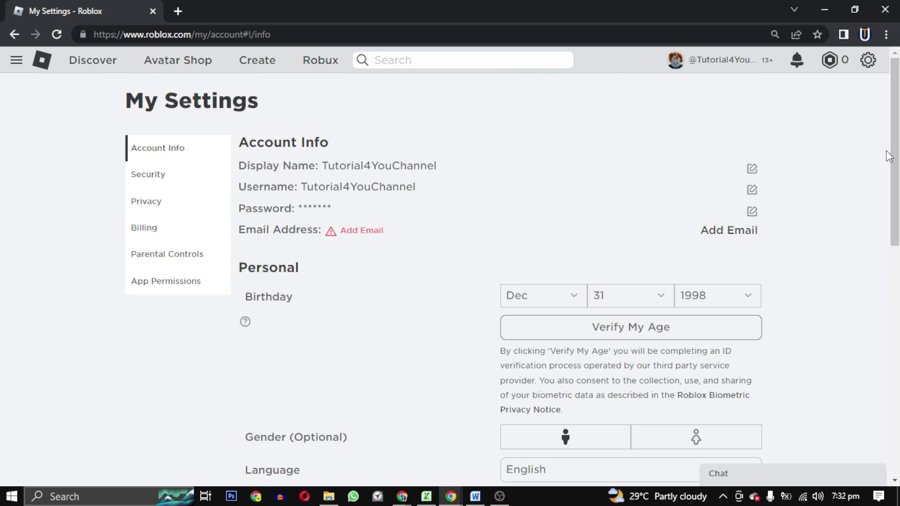
# Add the account's Gmail address through the Add Email dialog.
pyautogui.click(739, 232)
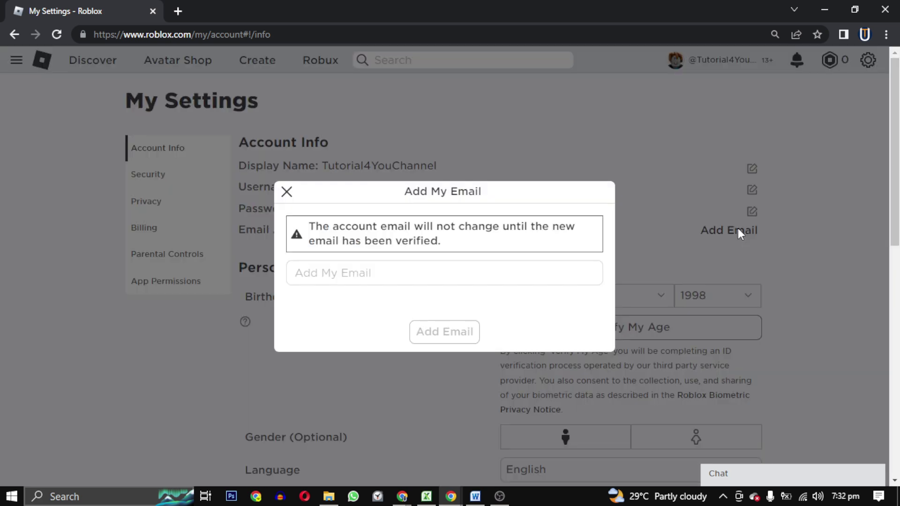
pyautogui.click(381, 268)
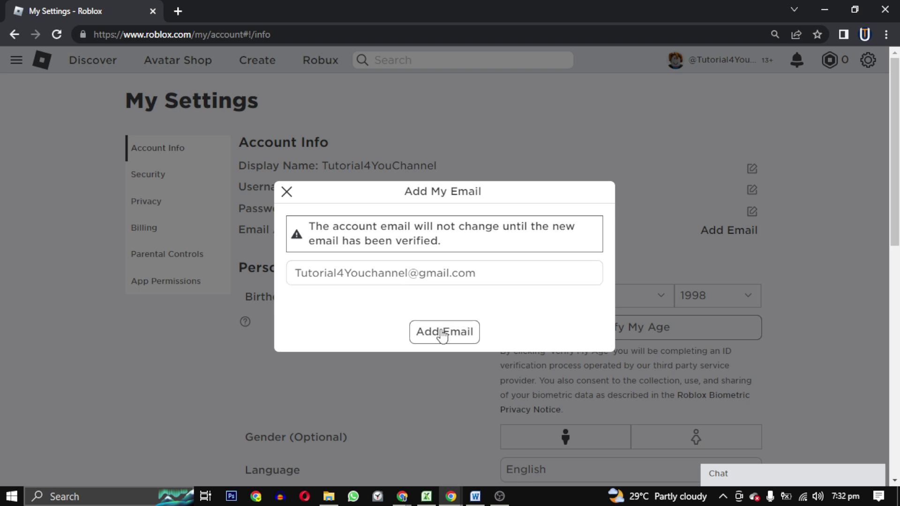
pyautogui.click(441, 331)
# Dismiss the email-changed notice, confirm the verification in Gmail, and return to My Settings.
pyautogui.click(447, 291)
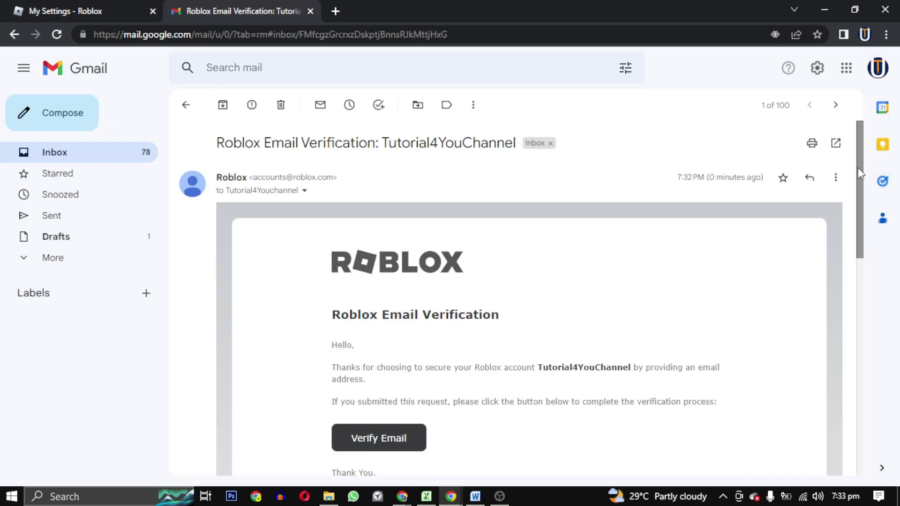
pyautogui.moveTo(858, 168); pyautogui.dragTo(857, 221)
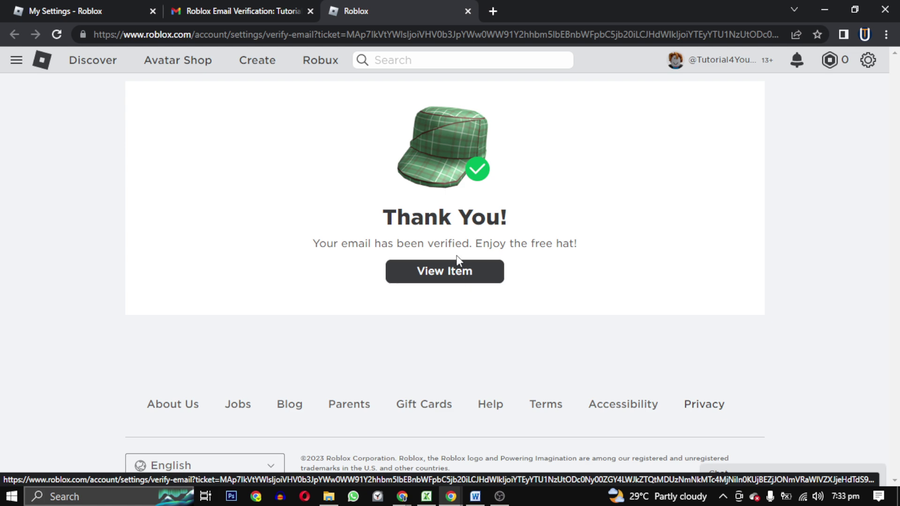
pyautogui.click(103, 6)
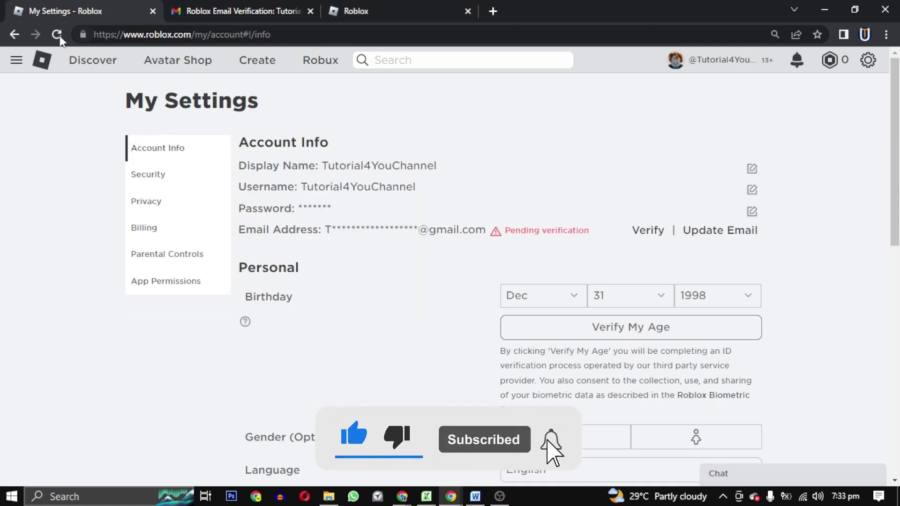